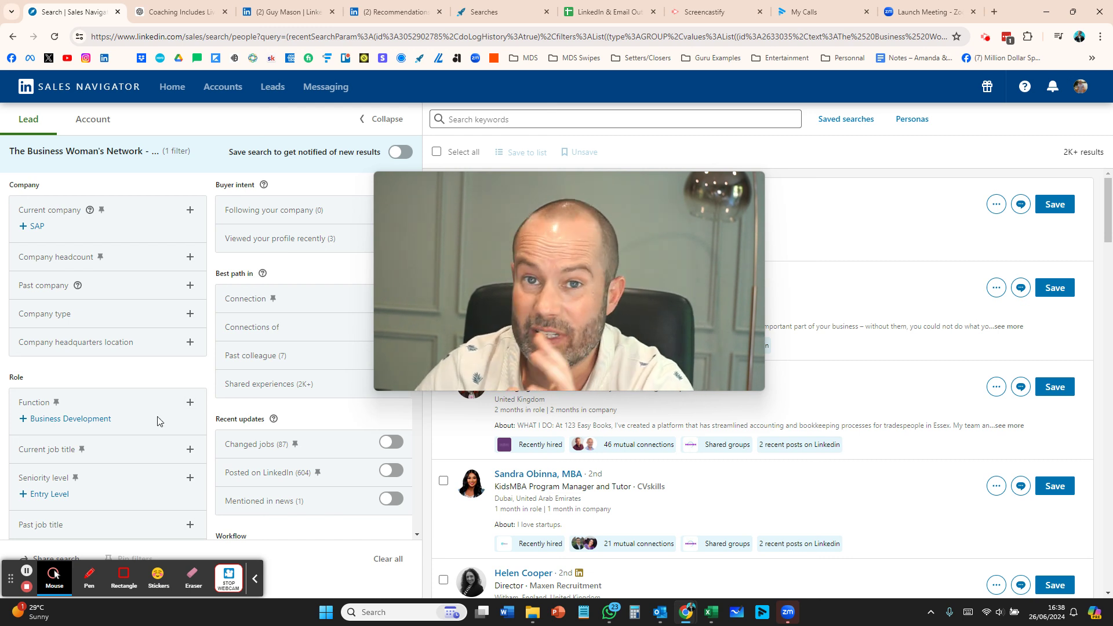
# Copy the Sales Navigator lead search's URL from the address bar
pyautogui.moveTo(441, 361); pyautogui.dragTo(673, 241)
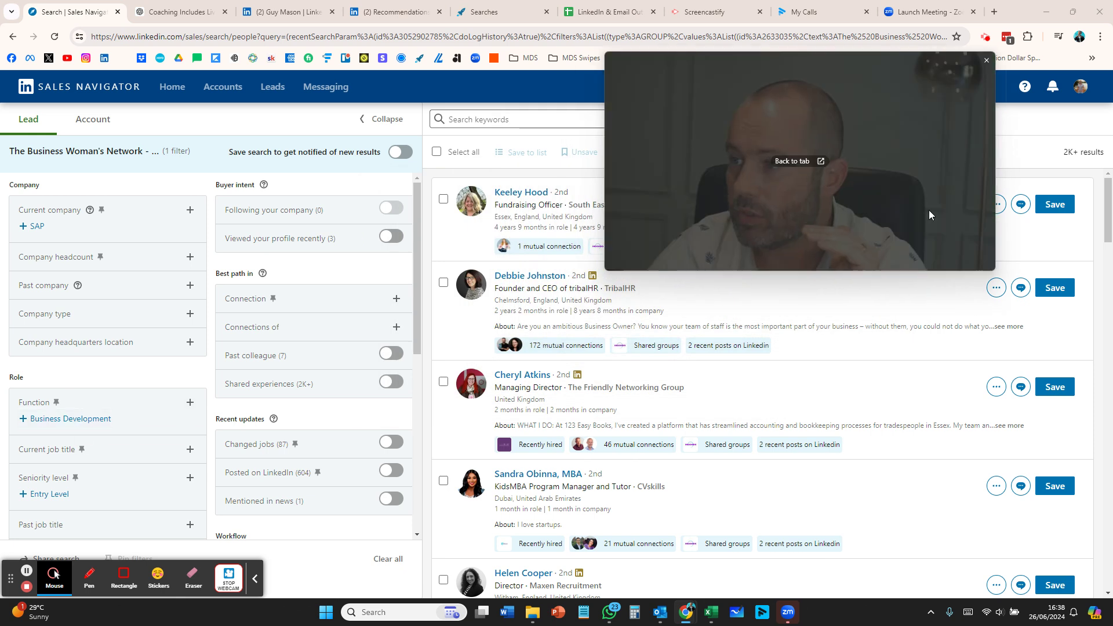
pyautogui.moveTo(920, 219); pyautogui.dragTo(726, 208)
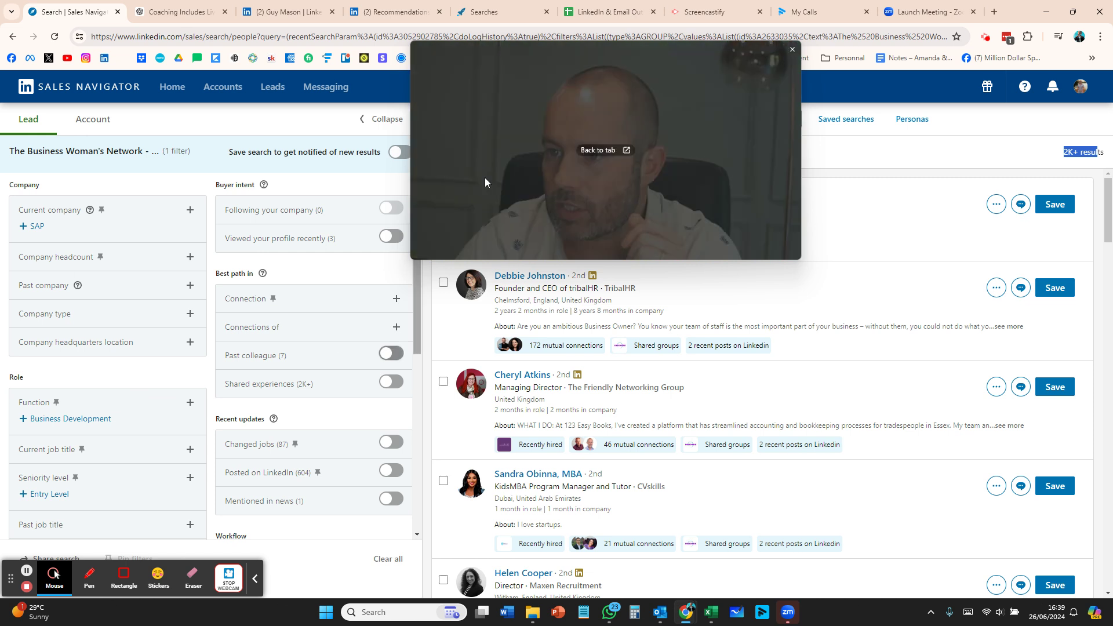
pyautogui.moveTo(485, 178); pyautogui.dragTo(714, 236)
pyautogui.click(340, 32)
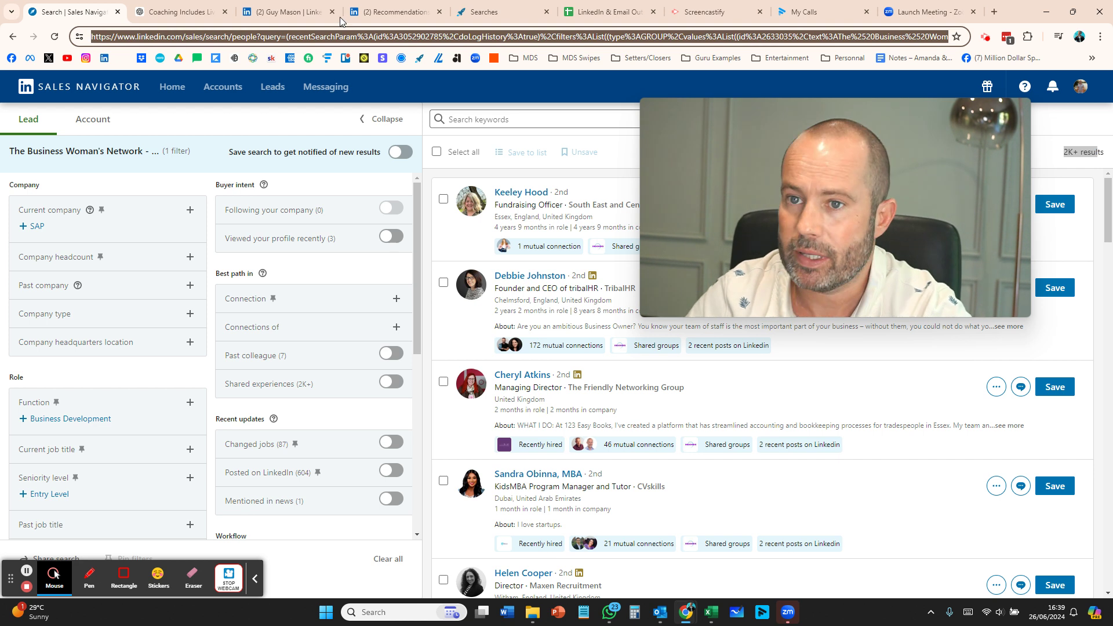
pyautogui.rightClick(340, 34)
pyautogui.click(382, 146)
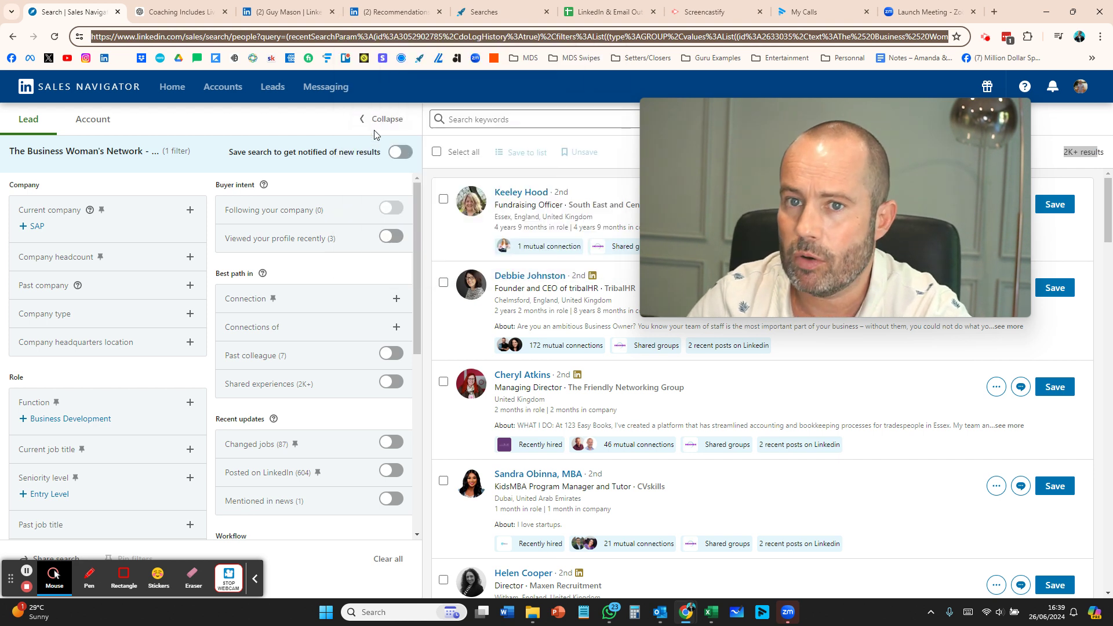
# Switch to the Expandi searches page and start creating a new search
pyautogui.click(523, 15)
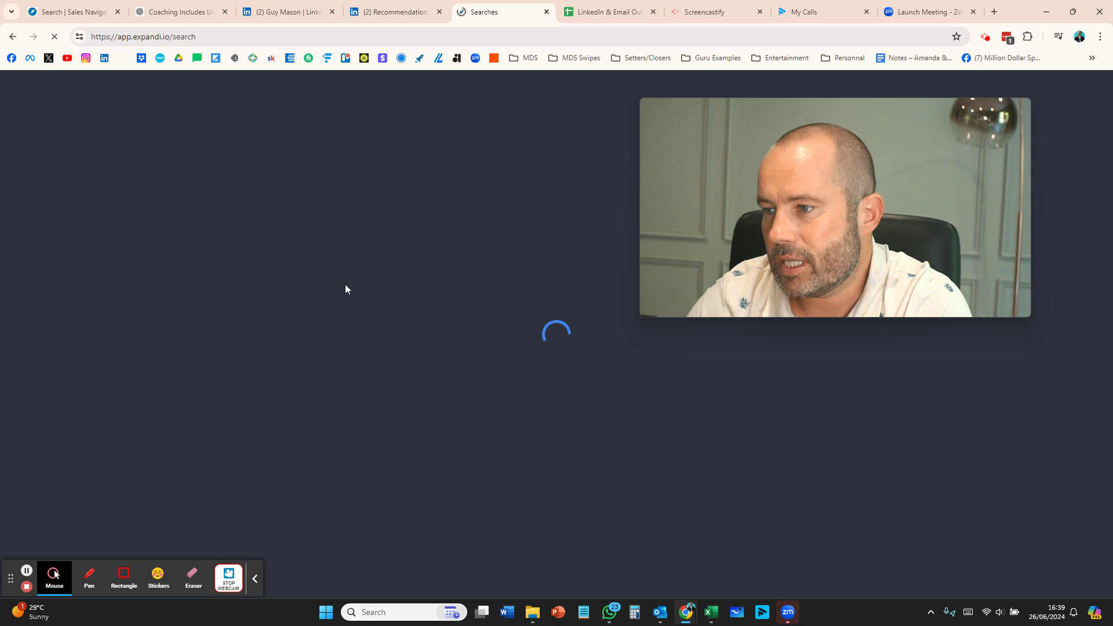
pyautogui.moveTo(748, 245); pyautogui.dragTo(795, 217)
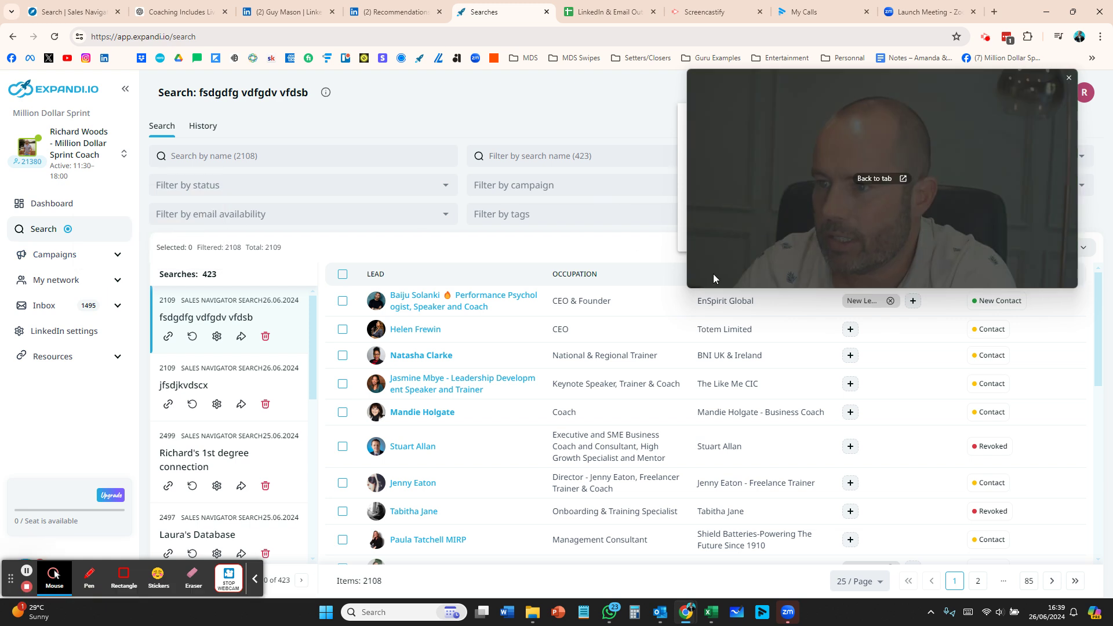
pyautogui.moveTo(713, 274); pyautogui.dragTo(155, 224)
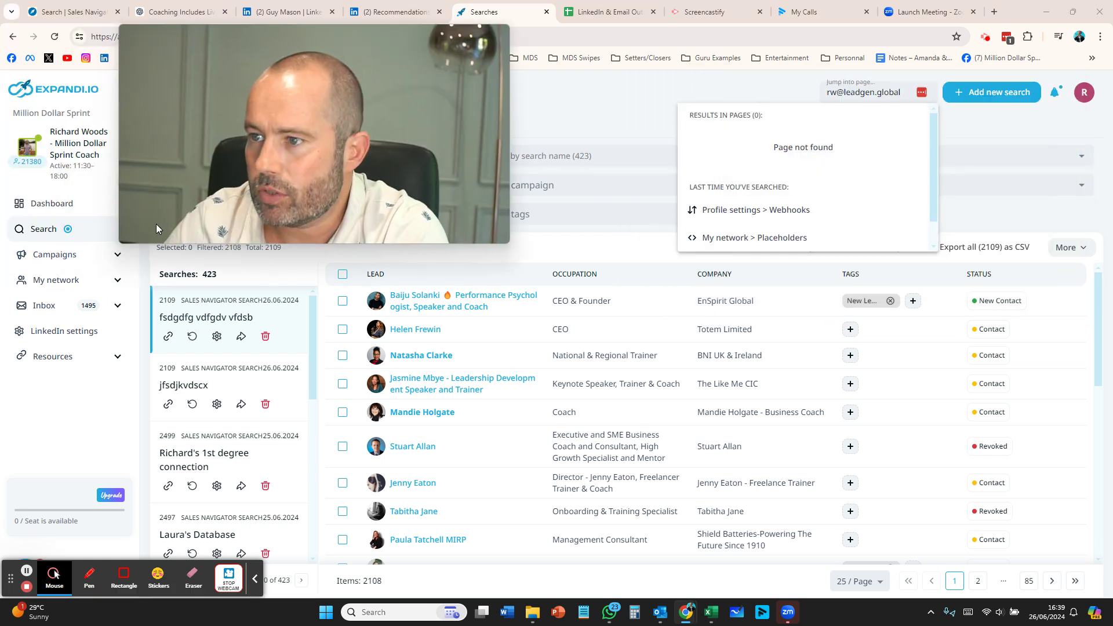
pyautogui.click(986, 94)
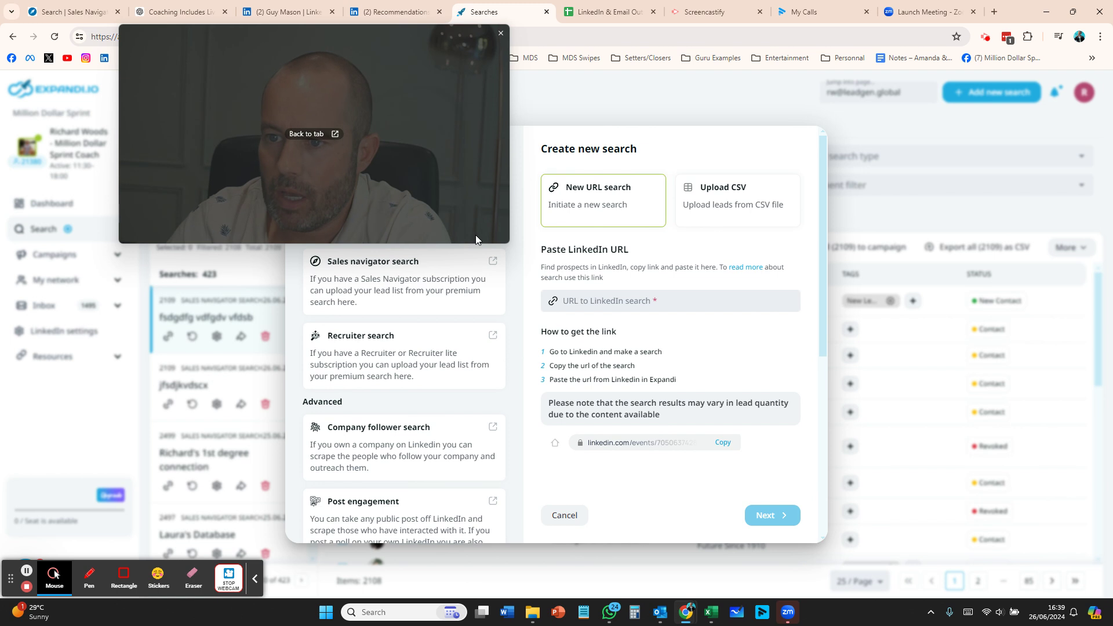
# Set up a Sales Navigator search from the pasted lead search URL
pyautogui.moveTo(507, 244); pyautogui.dragTo(244, 165)
pyautogui.click(386, 274)
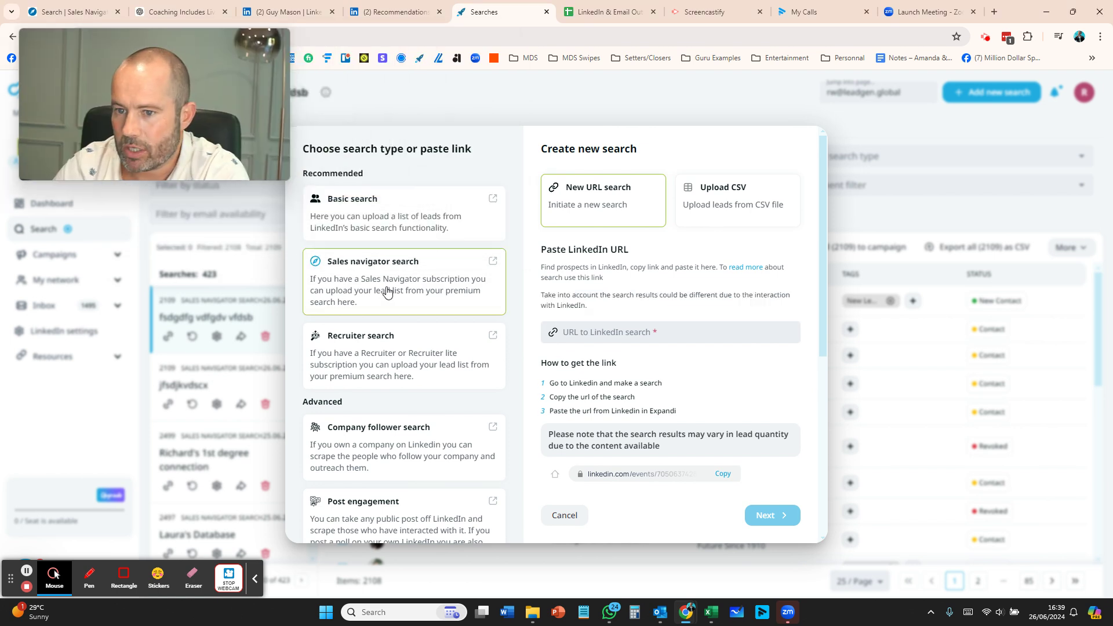
pyautogui.click(599, 336)
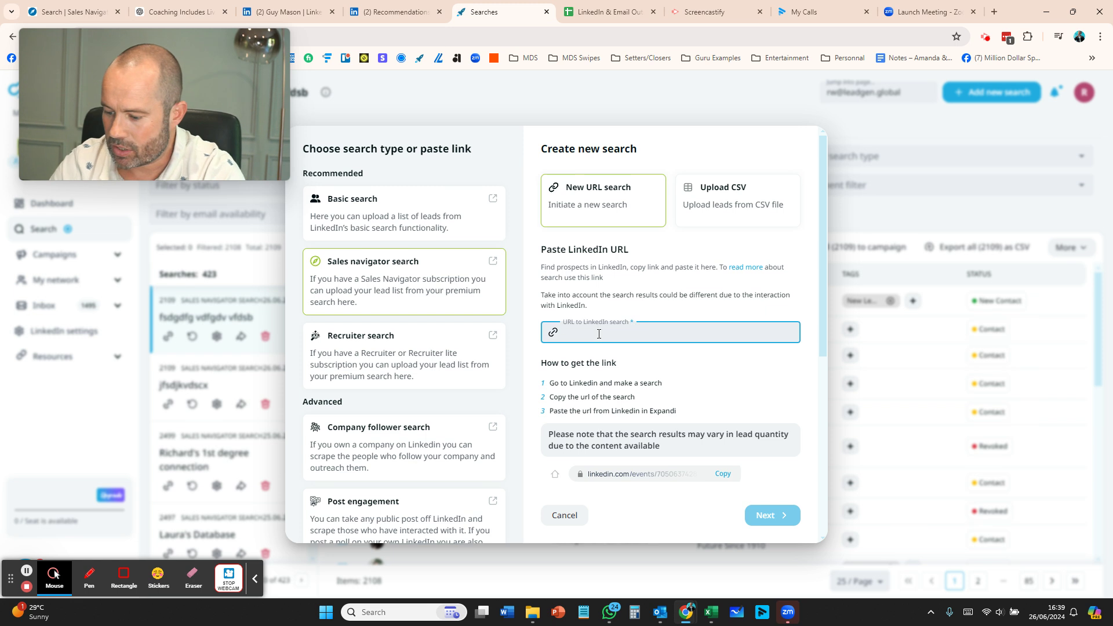
pyautogui.hotkey('ctrl', 'v')
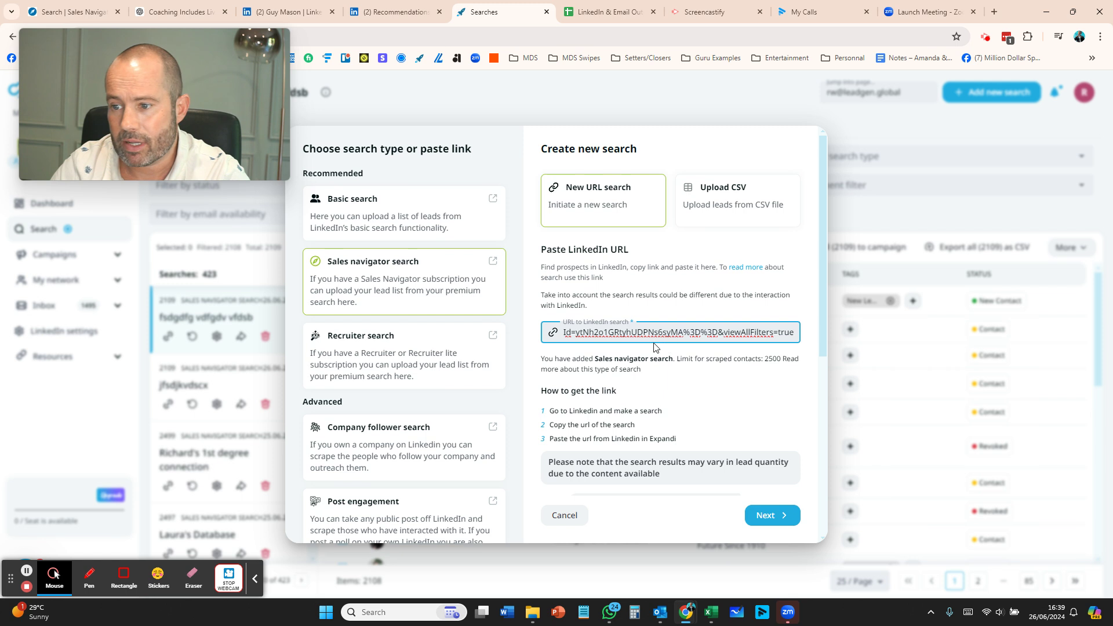
pyautogui.click(776, 517)
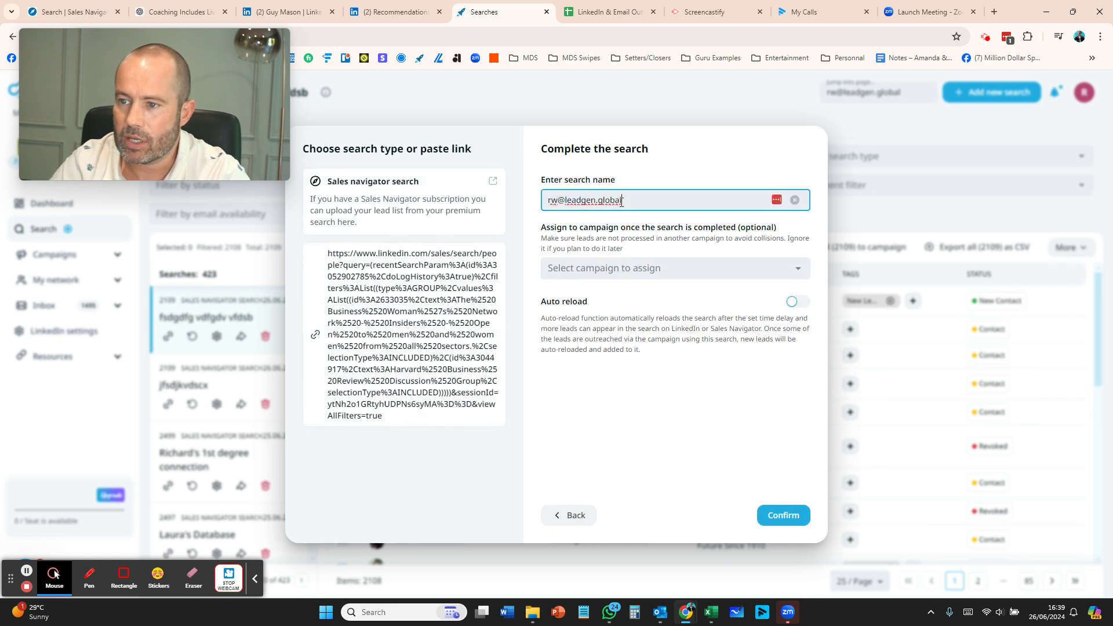
# Name the new search 'xvy cjcoc' and confirm its creation
pyautogui.moveTo(621, 201); pyautogui.dragTo(526, 199)
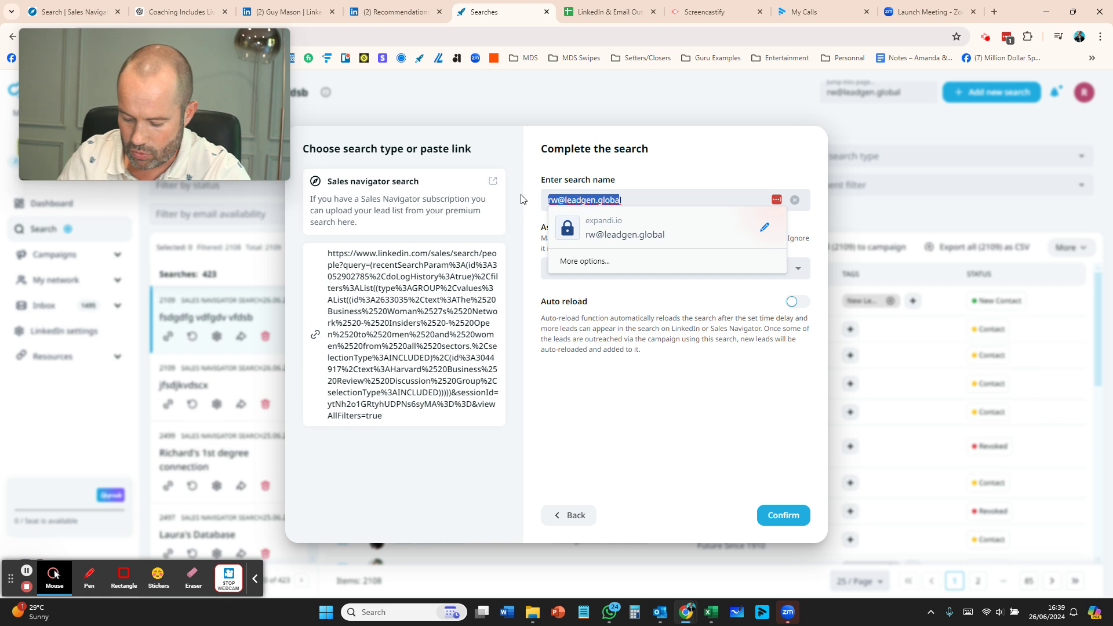
pyautogui.write('xv')
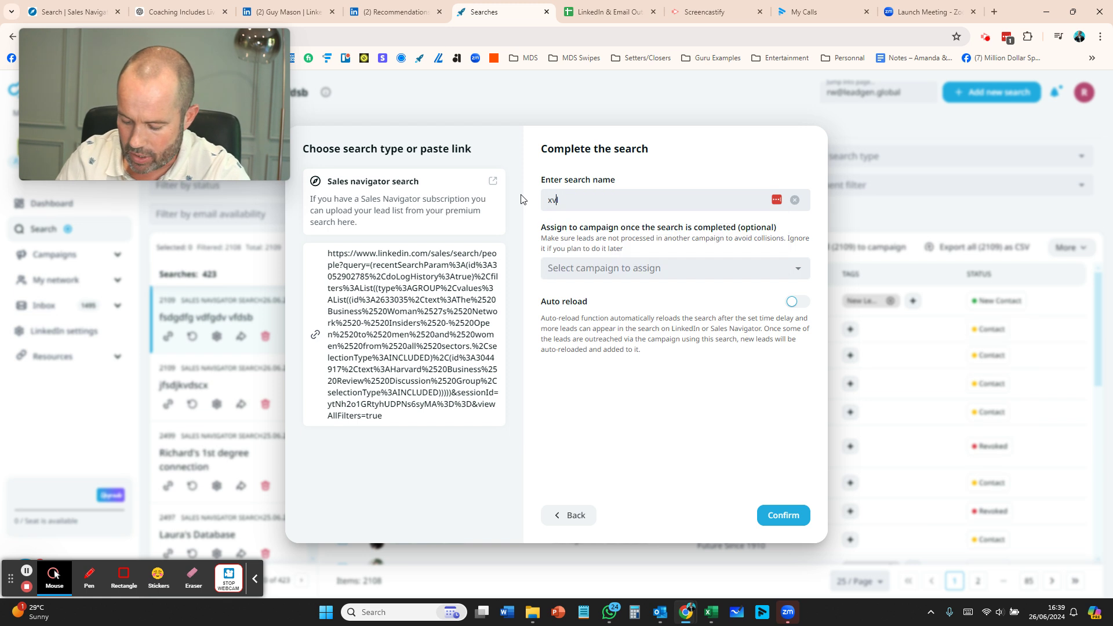
pyautogui.write('y cjco')
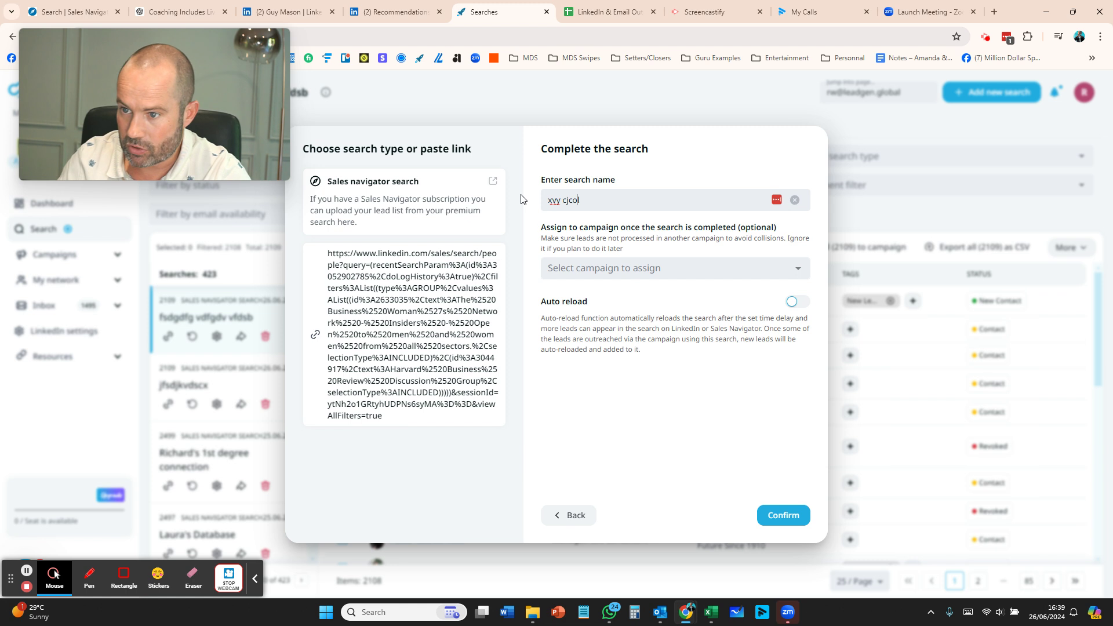
pyautogui.write('c - bedfshadsadfs')
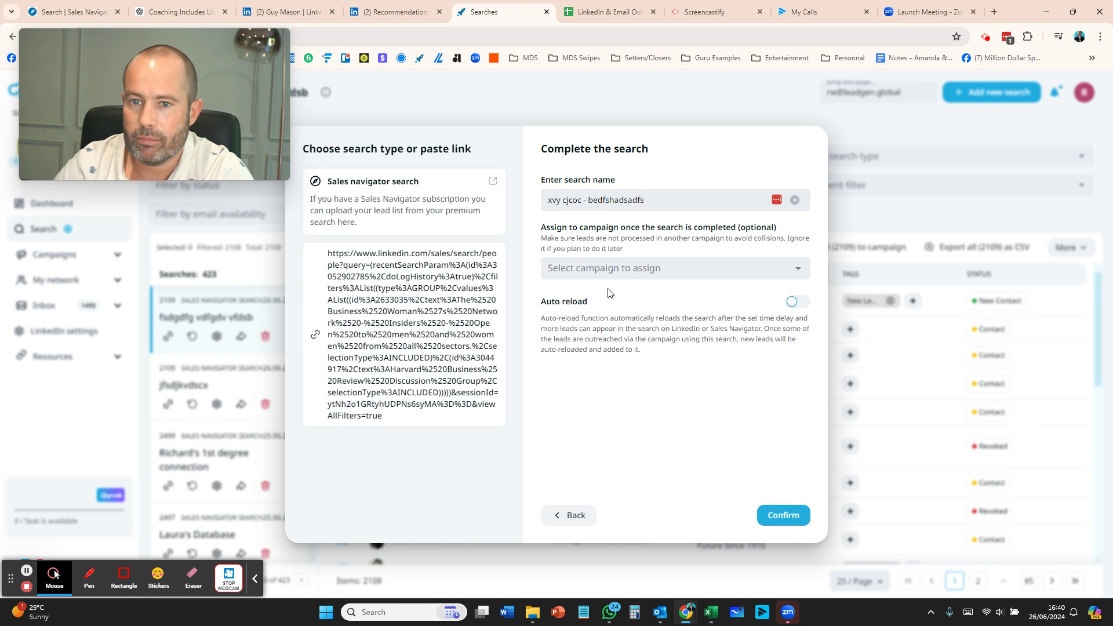
pyautogui.press('Return')
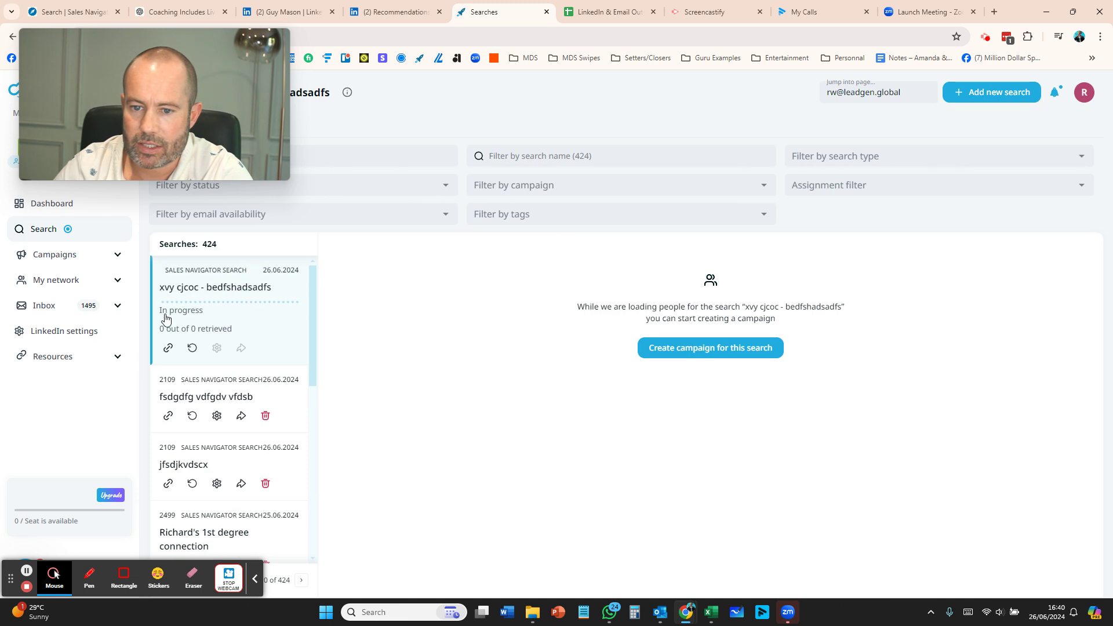
# Open the existing 2109-lead search 'fsdgdfg vdfgdv vfdsb' to view its leads table
pyautogui.scroll(-2, 232, 369)
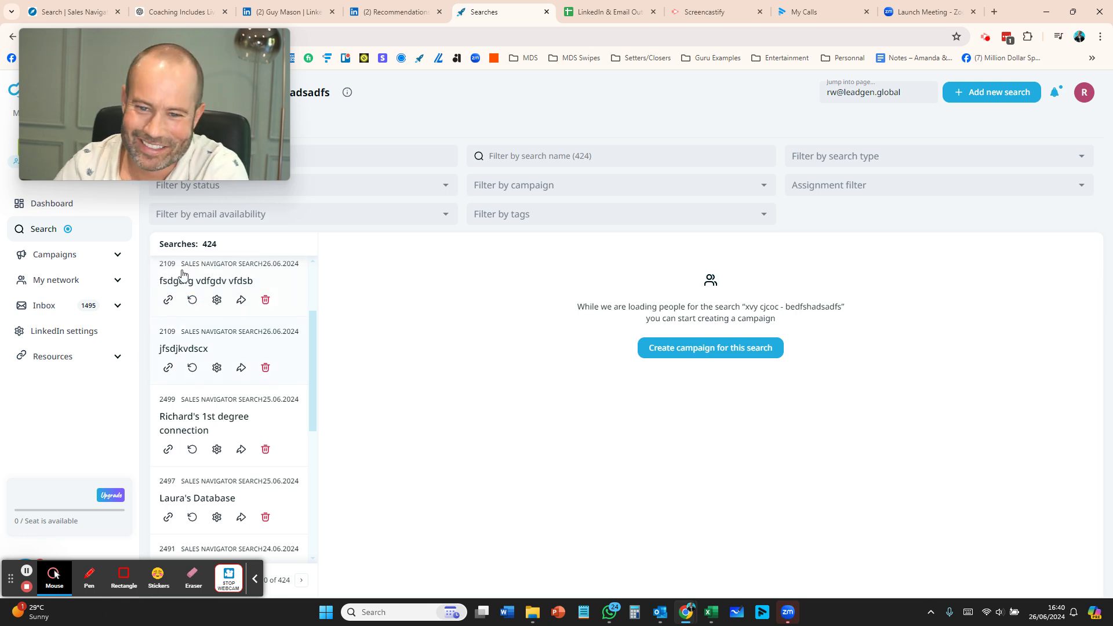
pyautogui.click(193, 284)
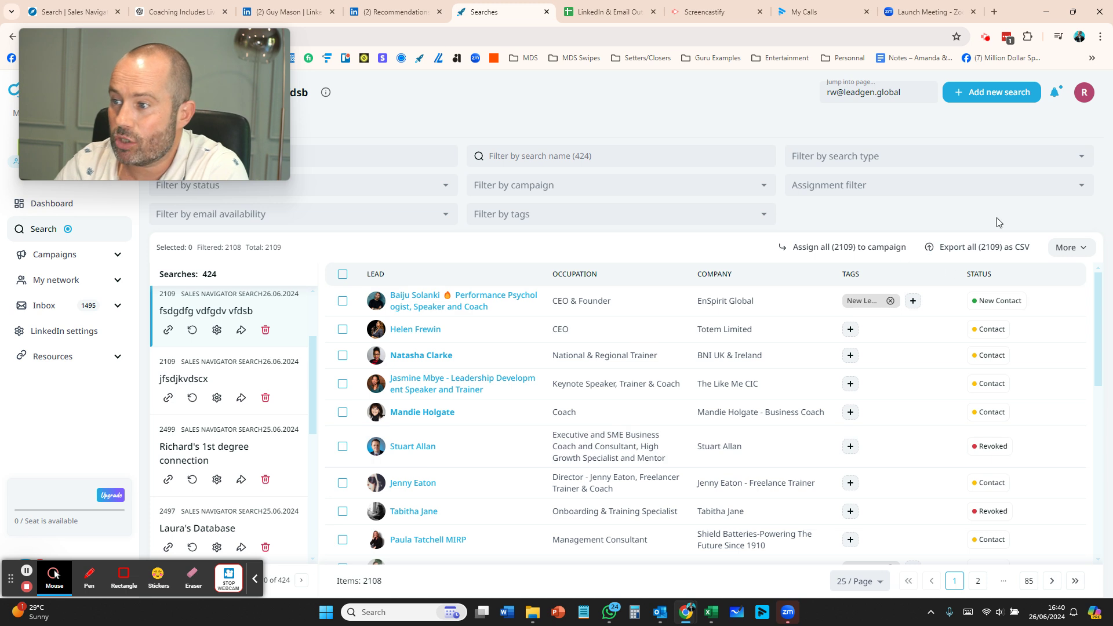
# Export the 2109 leads to CSV as 'fghjhjh' and bring up the Mark IT V2 workbook
pyautogui.click(972, 248)
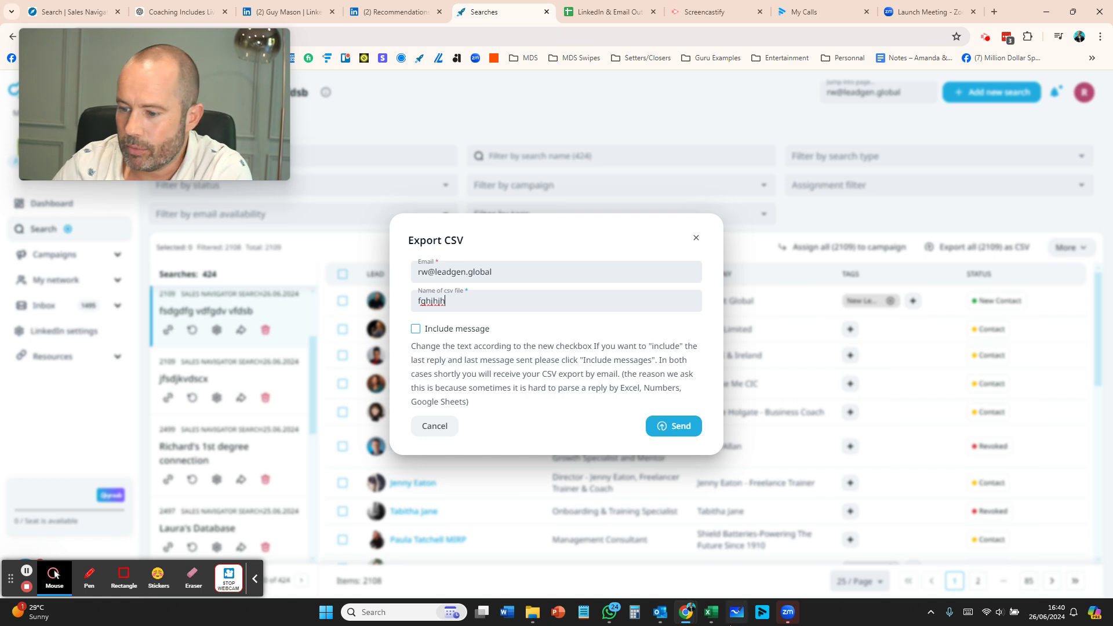
pyautogui.click(711, 612)
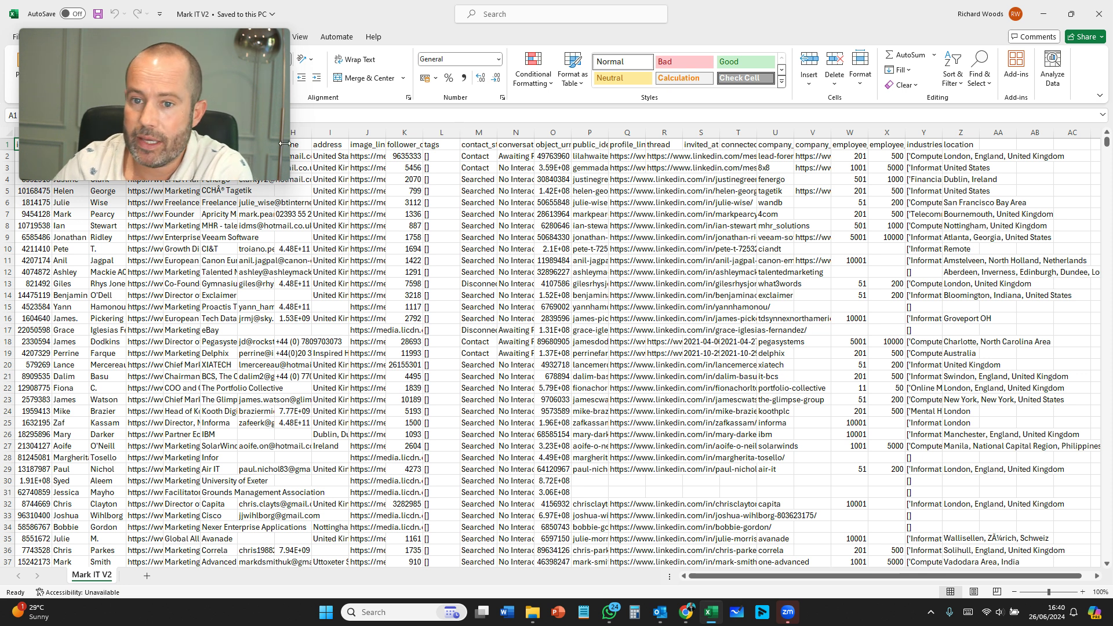
# Auto-fit every column of the Mark IT V2 sheet to its contents
pyautogui.moveTo(197, 132); pyautogui.dragTo(456, 139)
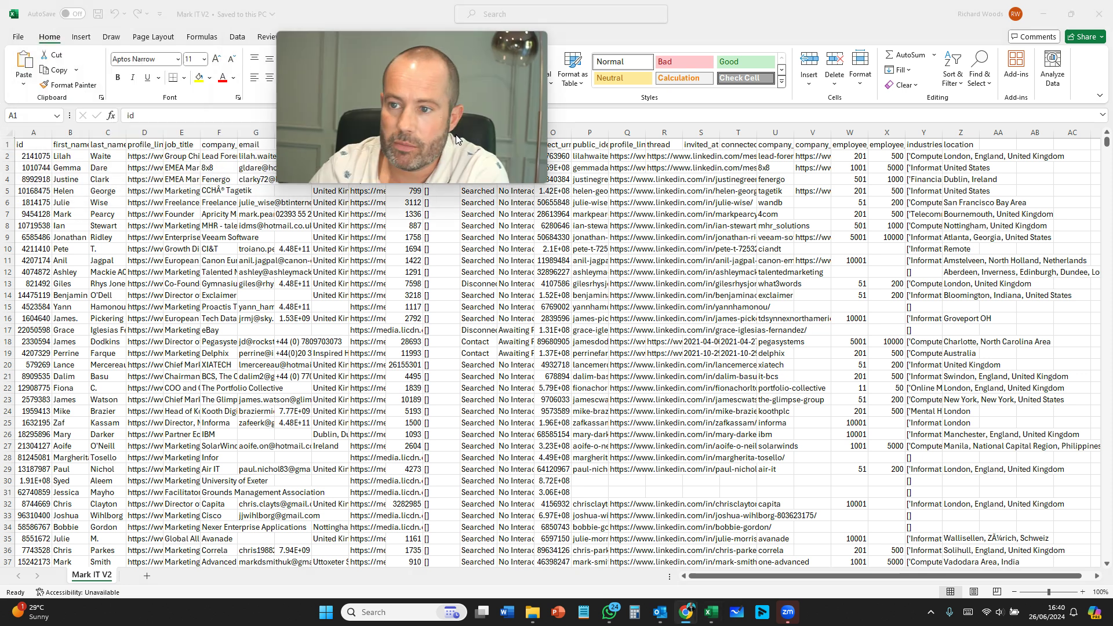
pyautogui.click(24, 144)
pyautogui.click(10, 131)
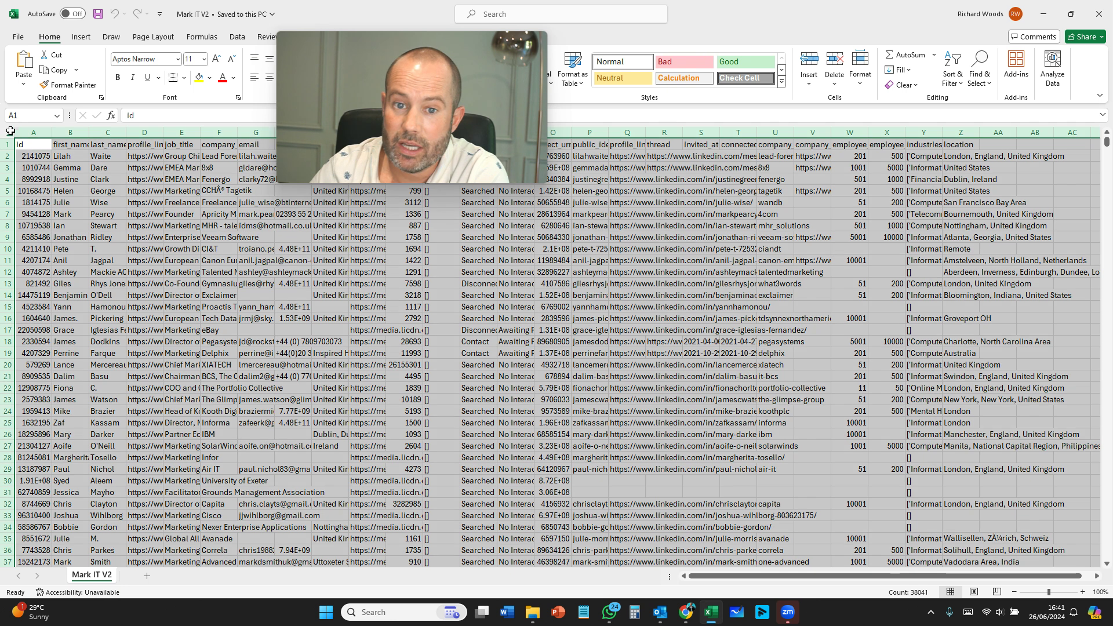
pyautogui.doubleClick(52, 134)
pyautogui.click(934, 224)
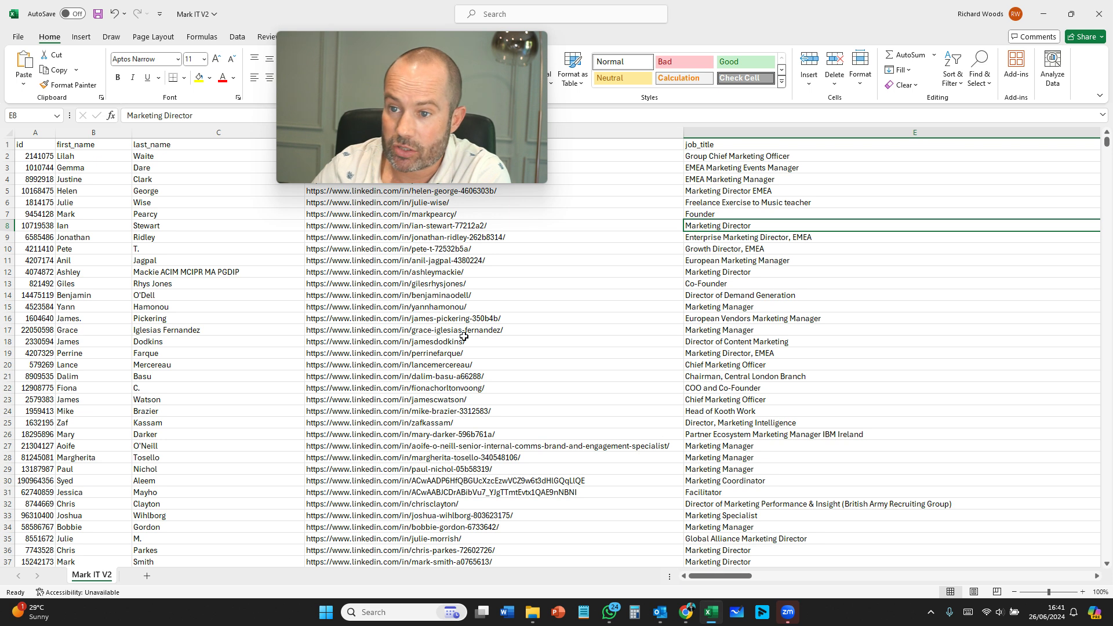
# Return to the browser and open the 'LinkedIn & Email Out…' Google Sheets tracker
pyautogui.moveTo(451, 138)
pyautogui.moveTo(451, 137); pyautogui.dragTo(906, 127)
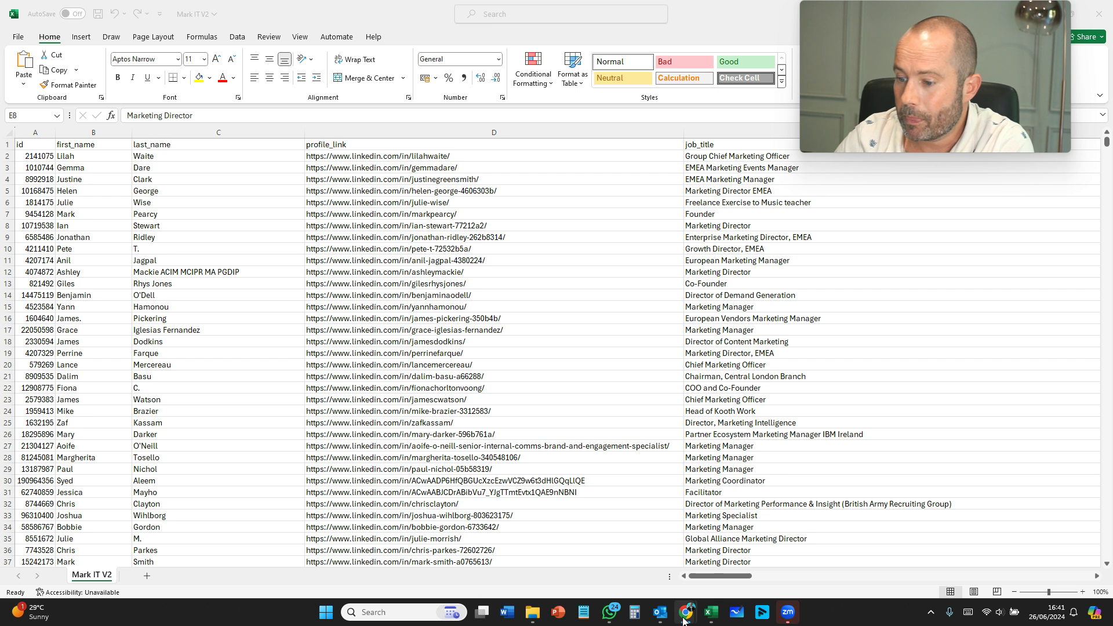
pyautogui.moveTo(685, 621)
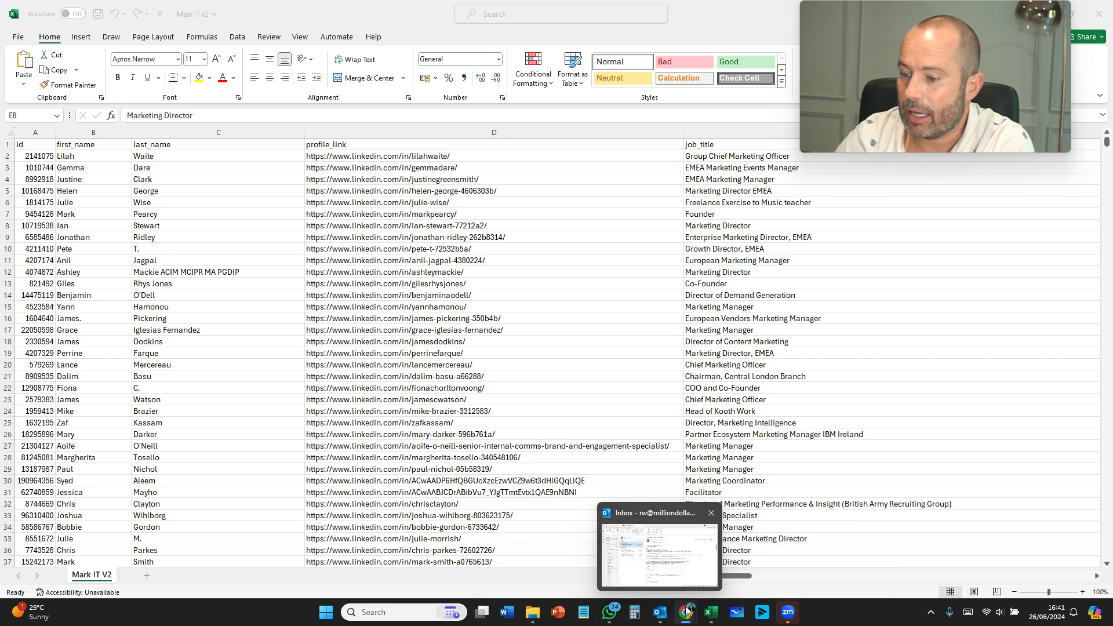
pyautogui.click(601, 571)
pyautogui.moveTo(927, 84); pyautogui.dragTo(330, 98)
pyautogui.click(621, 14)
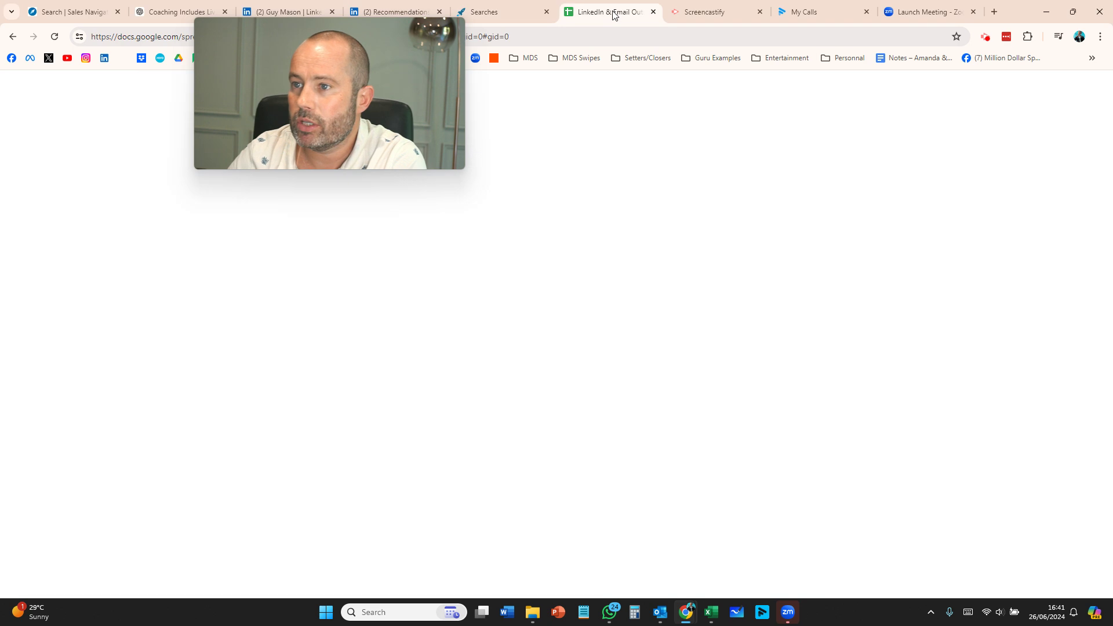
pyautogui.moveTo(401, 104); pyautogui.dragTo(1043, 95)
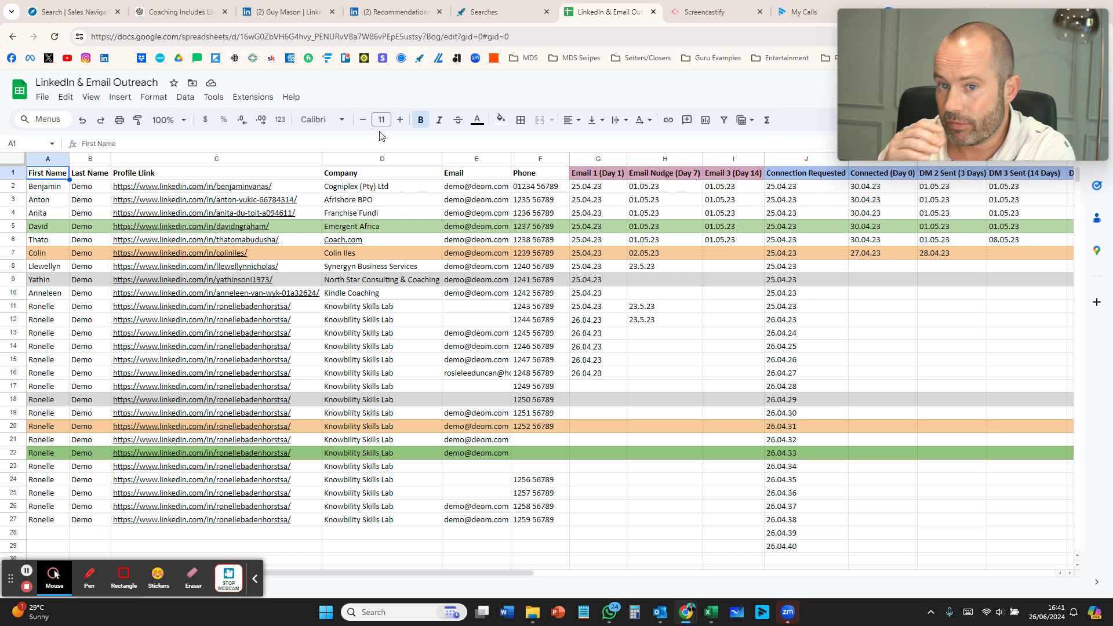
pyautogui.click(44, 97)
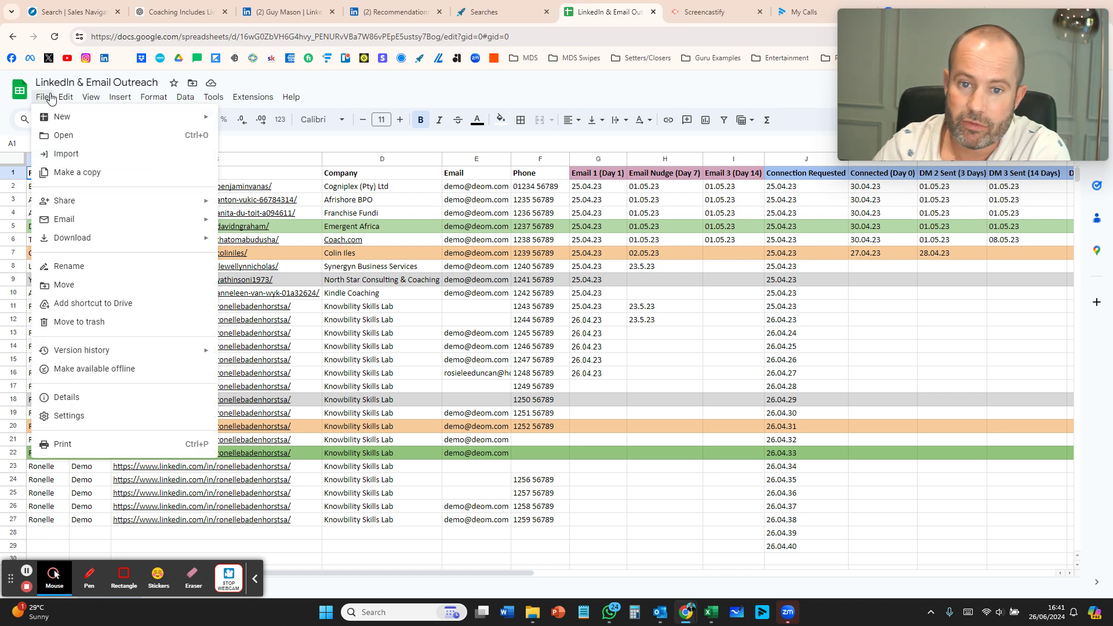
pyautogui.click(634, 87)
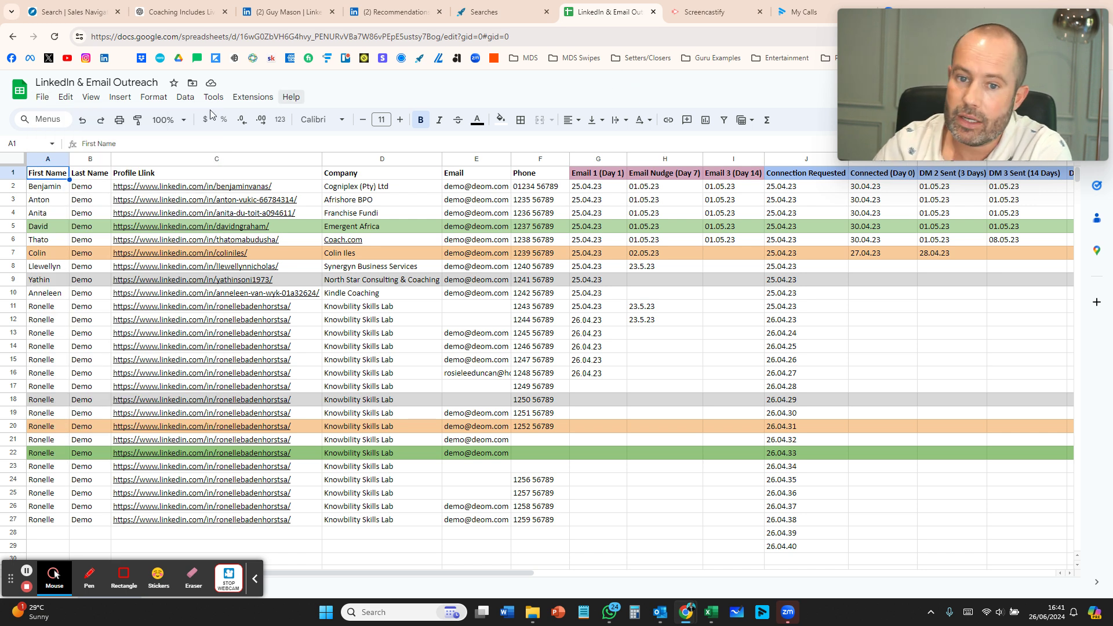
pyautogui.click(42, 159)
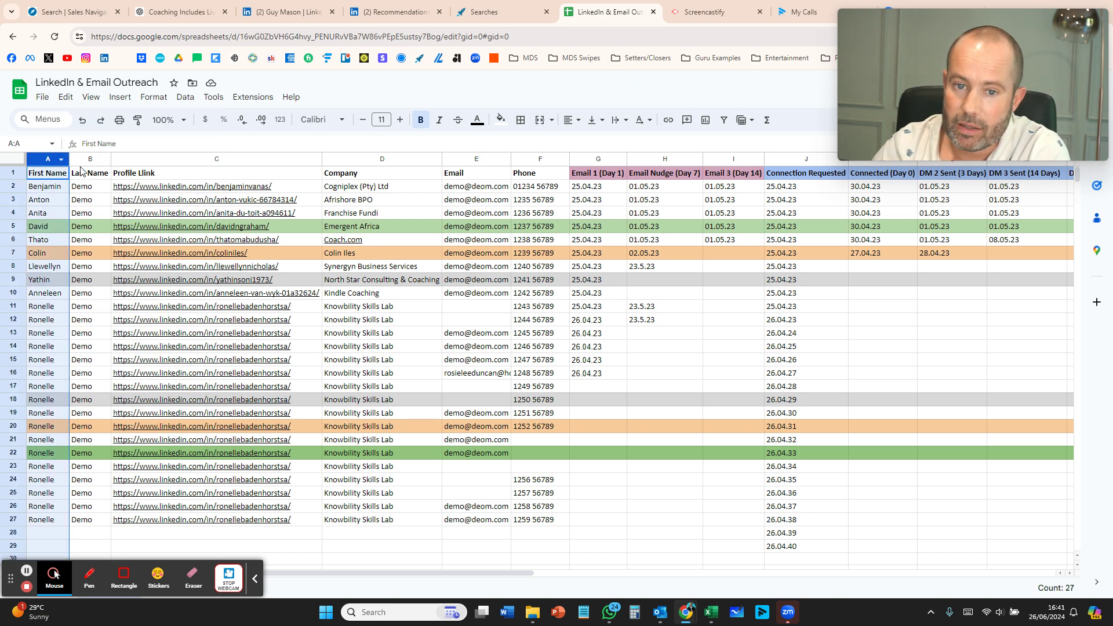
pyautogui.click(86, 156)
pyautogui.click(172, 161)
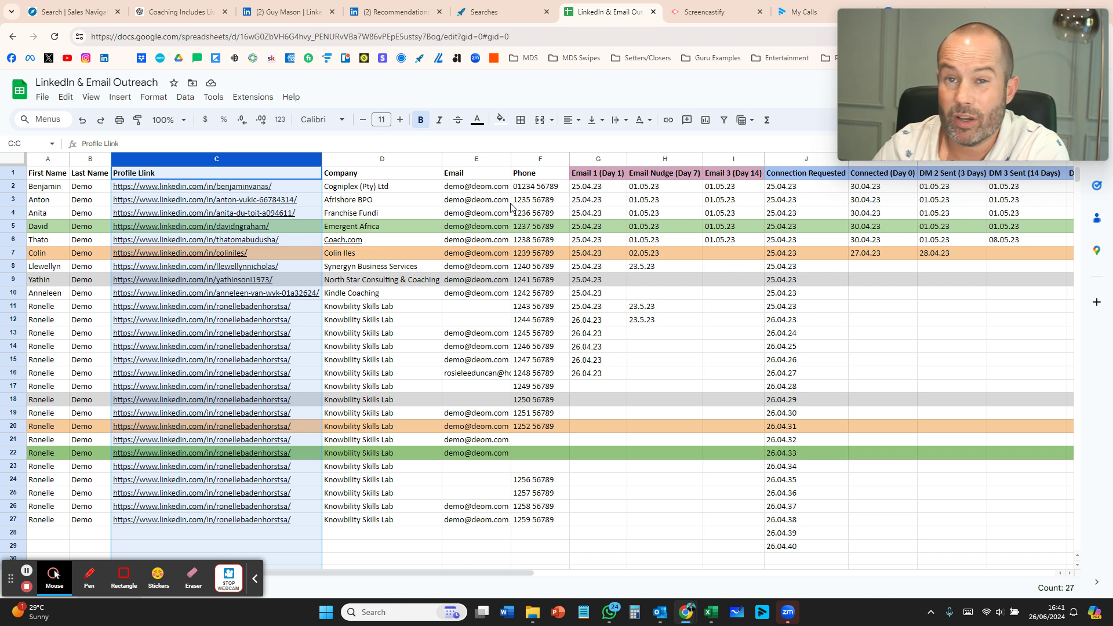
pyautogui.moveTo(507, 219)
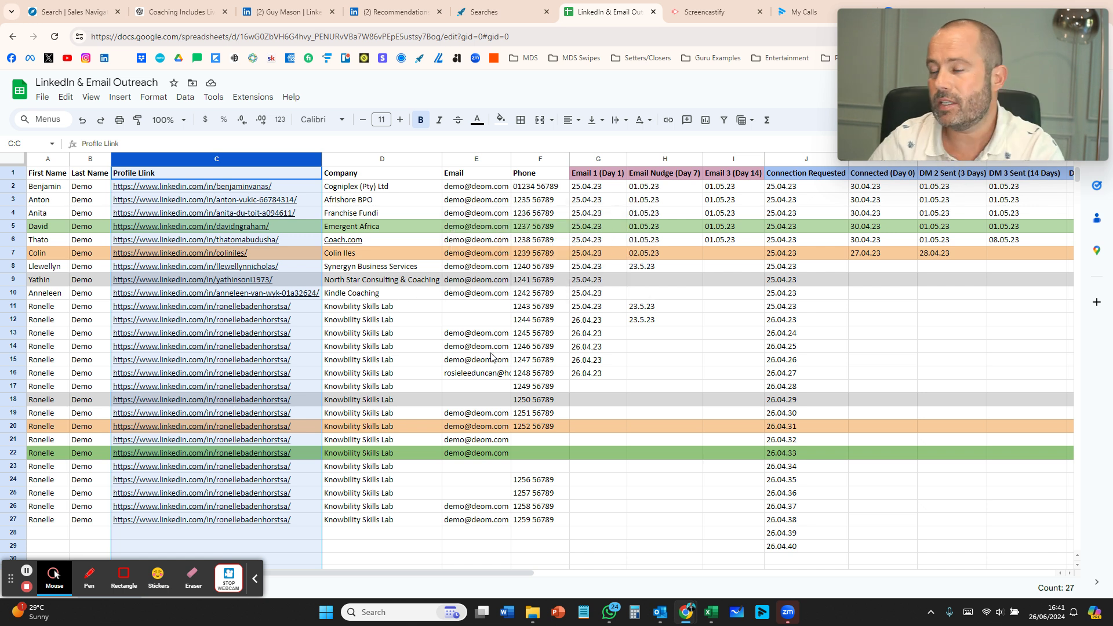
pyautogui.moveTo(457, 360)
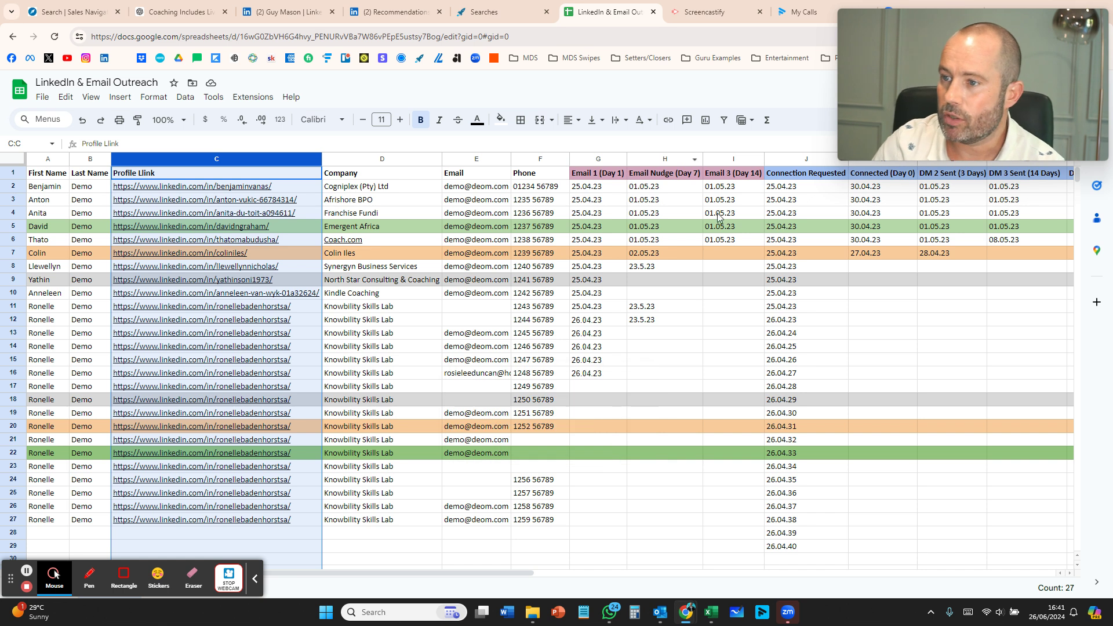
pyautogui.moveTo(587, 176); pyautogui.dragTo(729, 173)
pyautogui.click(818, 177)
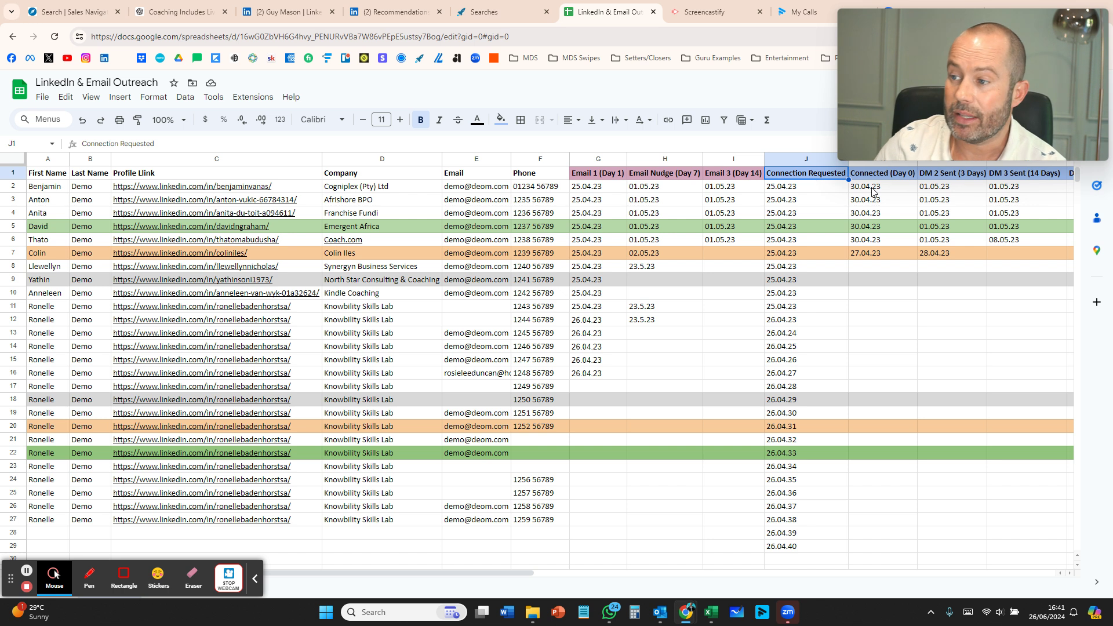
pyautogui.hscroll(6, 471, 579)
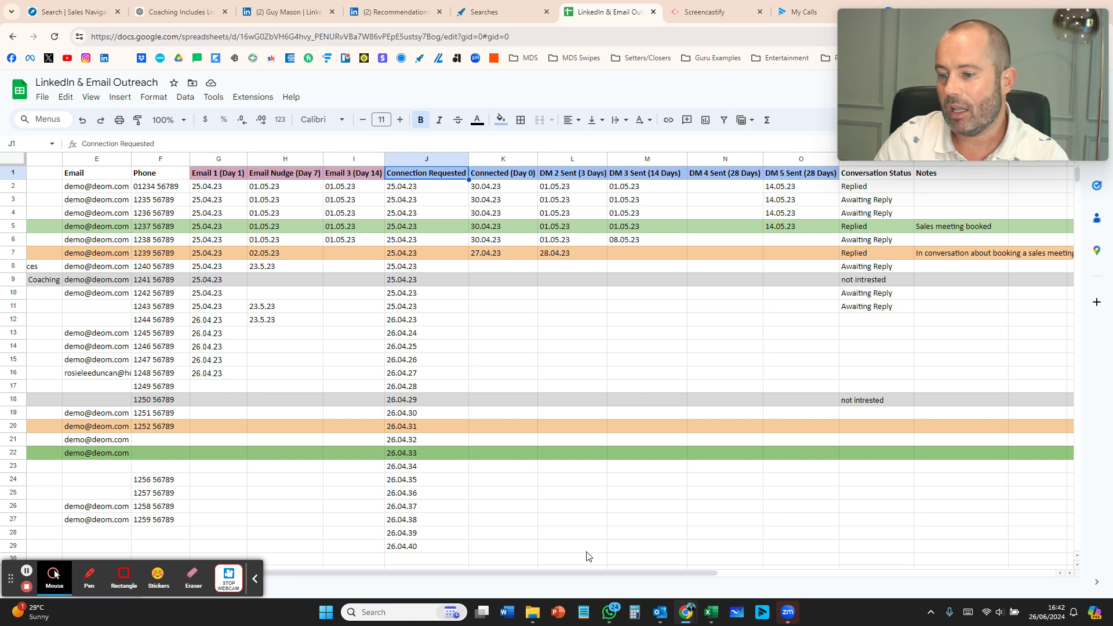
pyautogui.moveTo(590, 569); pyautogui.dragTo(348, 580)
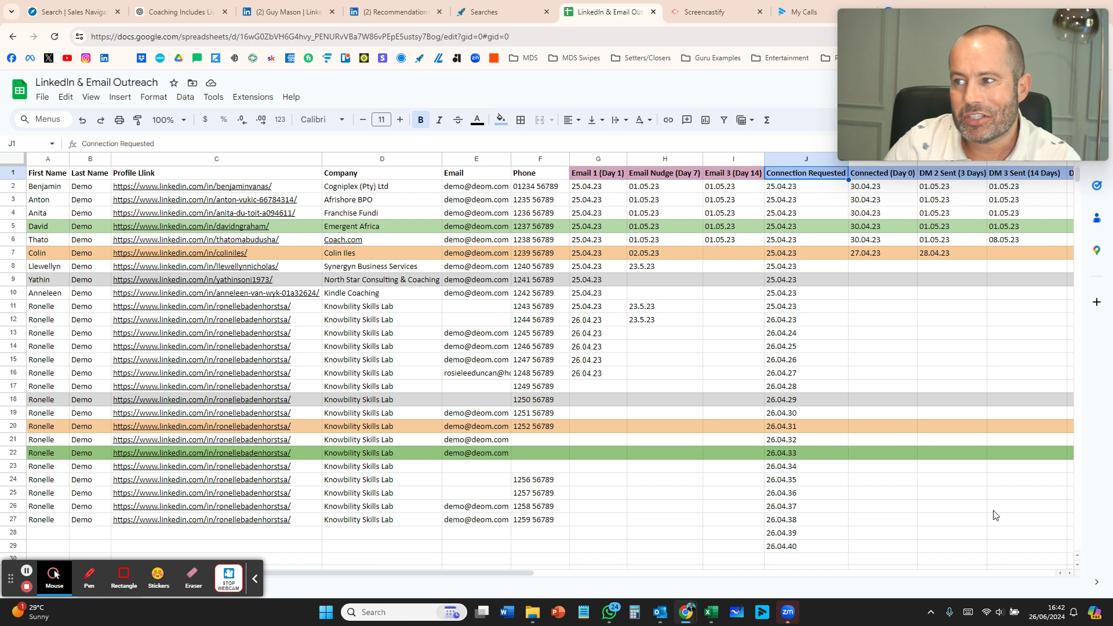
pyautogui.moveTo(937, 154); pyautogui.dragTo(439, 241)
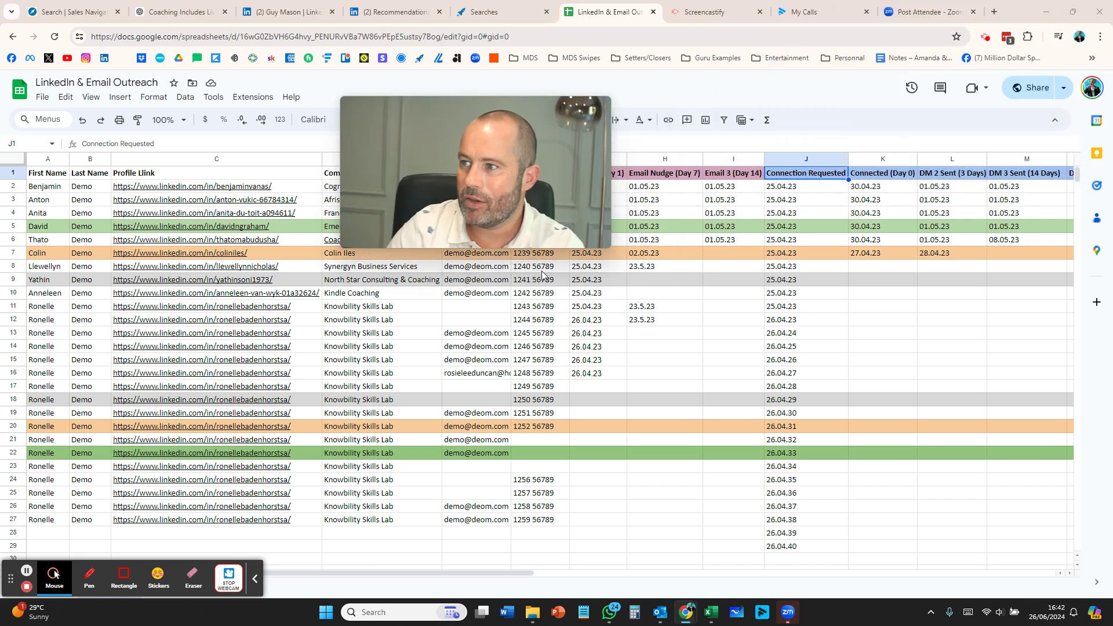
pyautogui.click(985, 37)
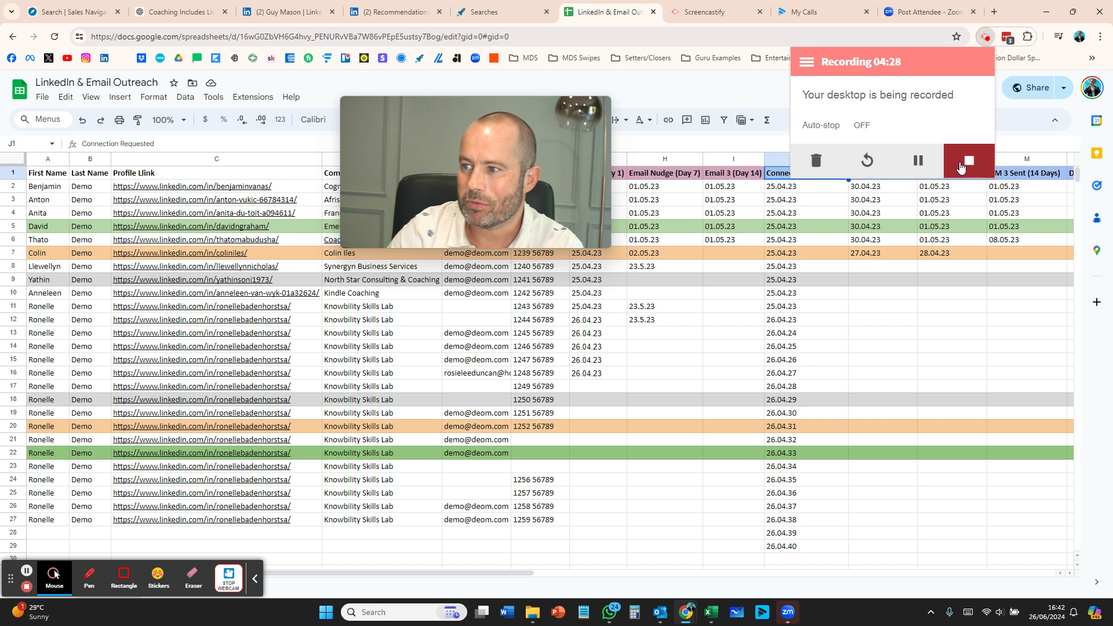